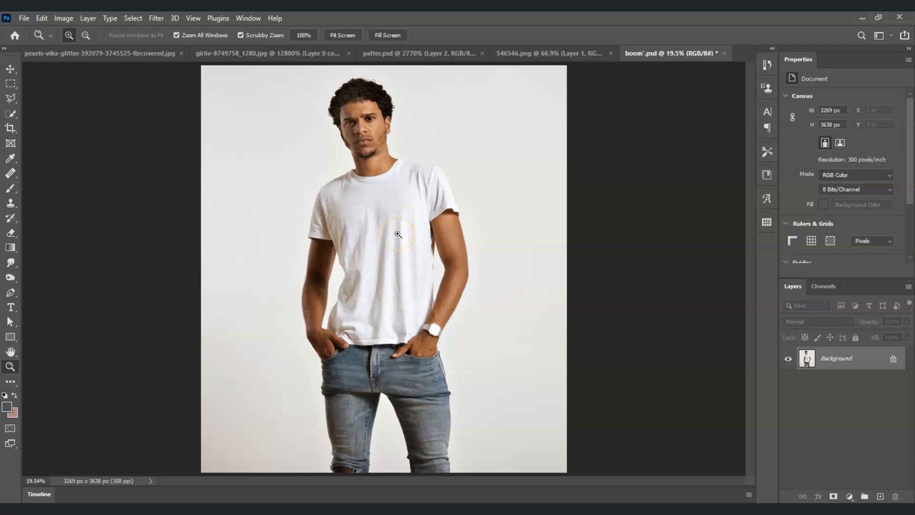
Step: Bring the 546546.png document with the Doodle Royalty logo to the front
click(519, 54)
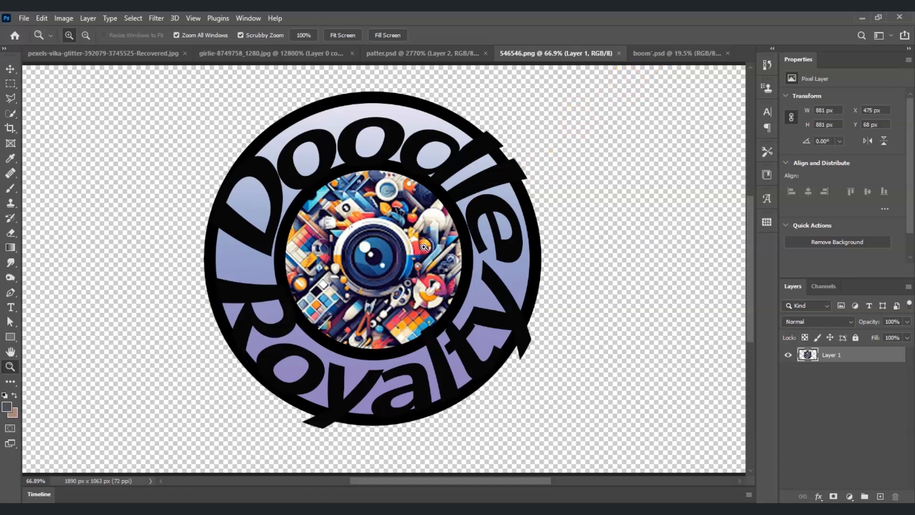
Step: Drag the Doodle Royalty logo onto the shirt in boom.psd as Layer 1, then hide it
click(10, 69)
click(443, 319)
mouse_move(379, 281)
mouse_down()
mouse_move(665, 117)
mouse_move(668, 54)
mouse_move(517, 202)
mouse_move(379, 265)
mouse_up()
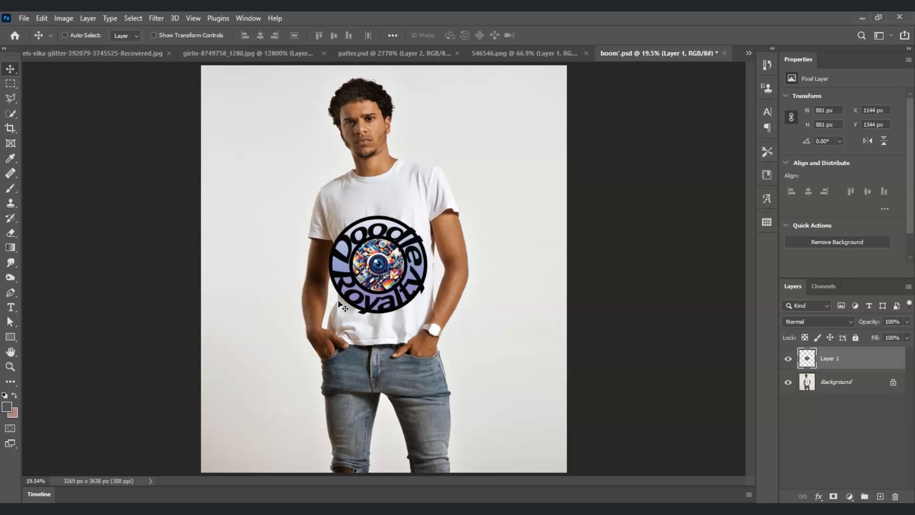
click(792, 360)
click(793, 360)
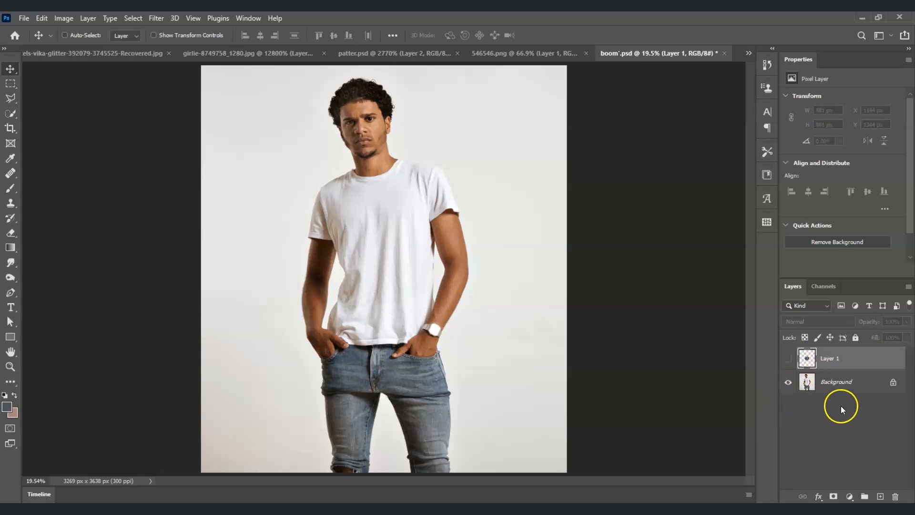
Step: Create a Background copy with Ctrl+J and apply a radius-5 Gaussian Blur to it
click(837, 388)
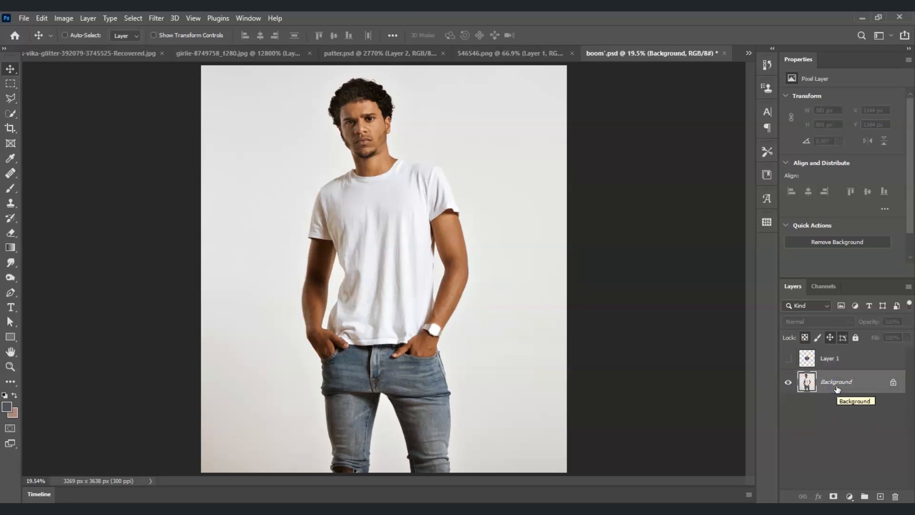
key(ctrl)
key(ctrl+j)
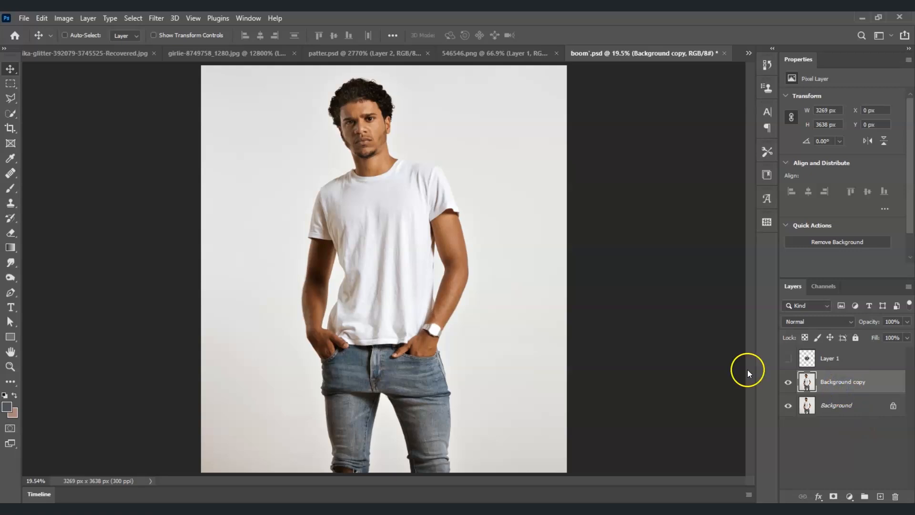
click(156, 19)
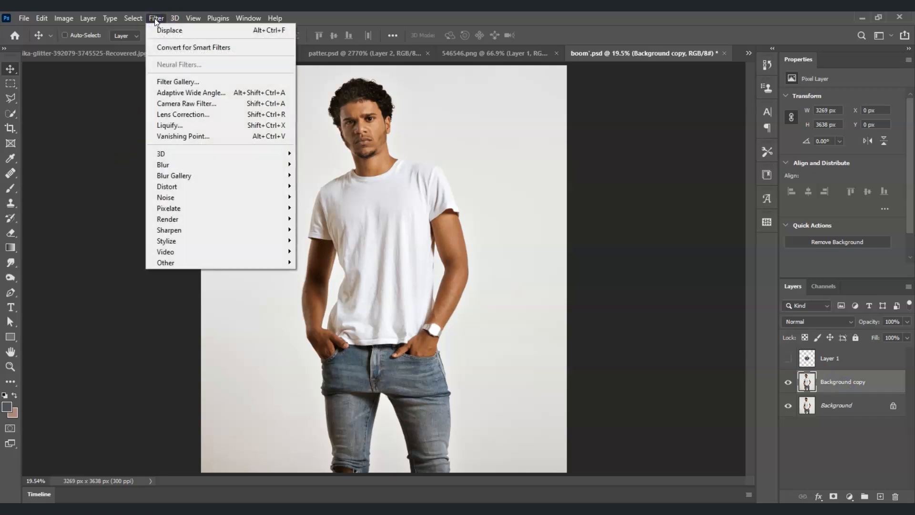
mouse_move(208, 165)
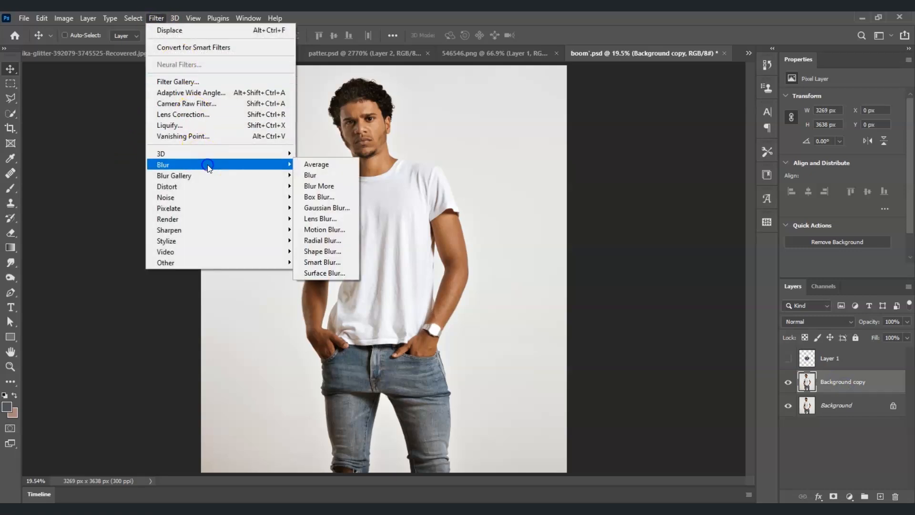
click(344, 205)
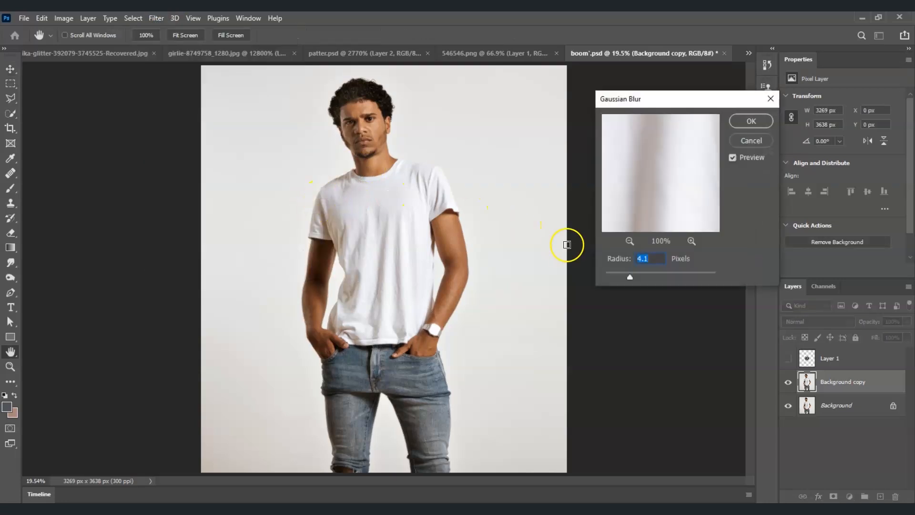
text(5)
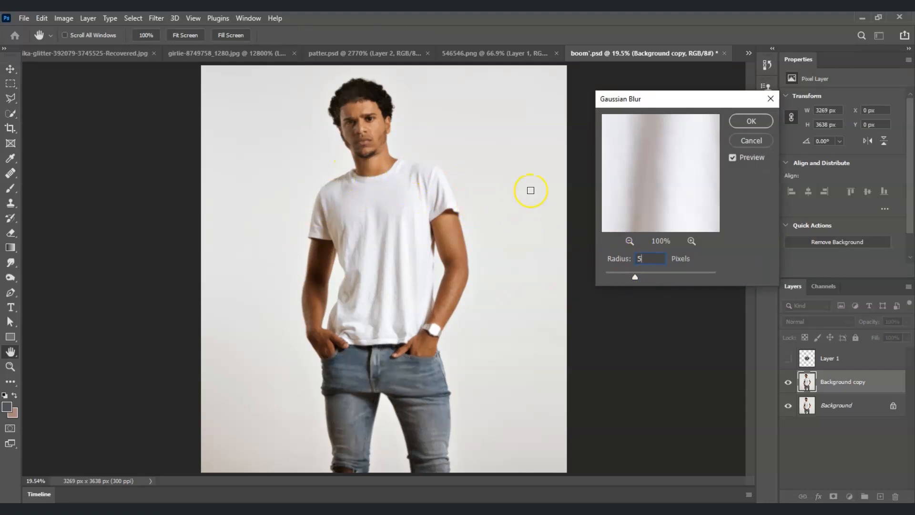
click(752, 123)
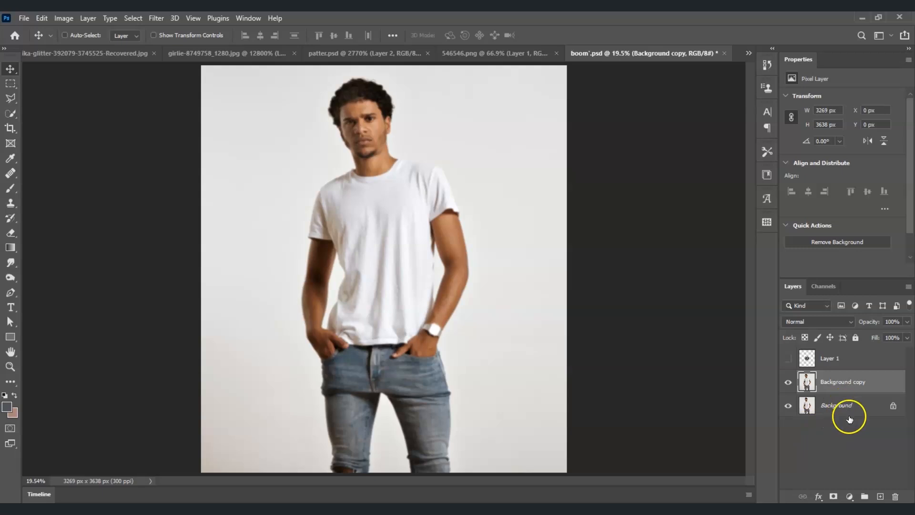
Step: Save the blurred document on this computer to Downloads as displacement map.psd
click(23, 18)
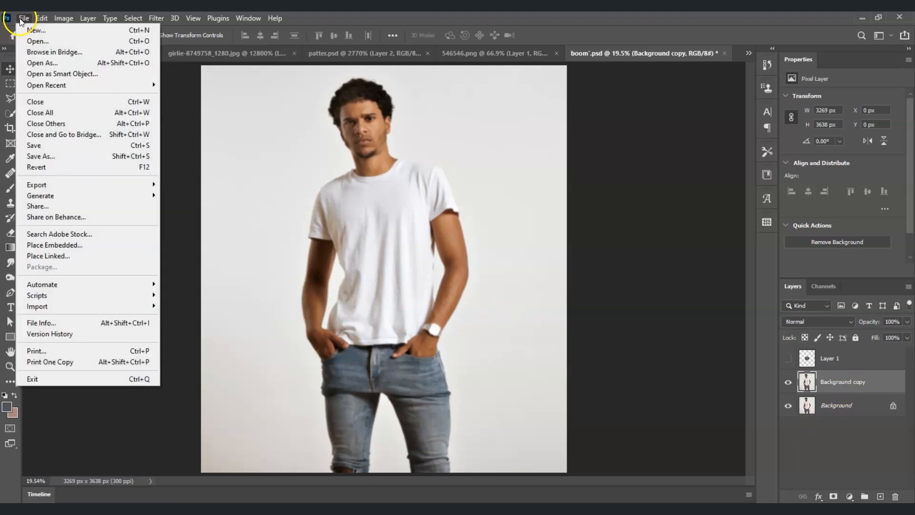
click(72, 156)
click(464, 323)
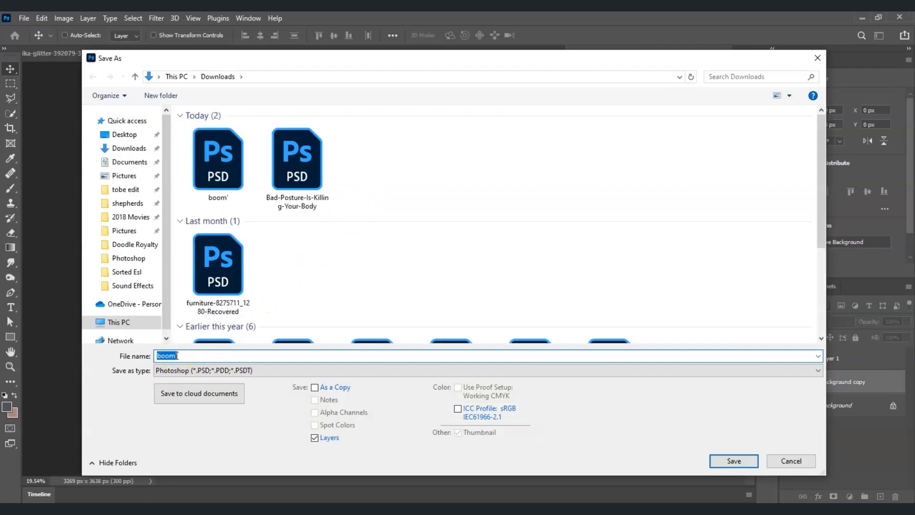
text(di)
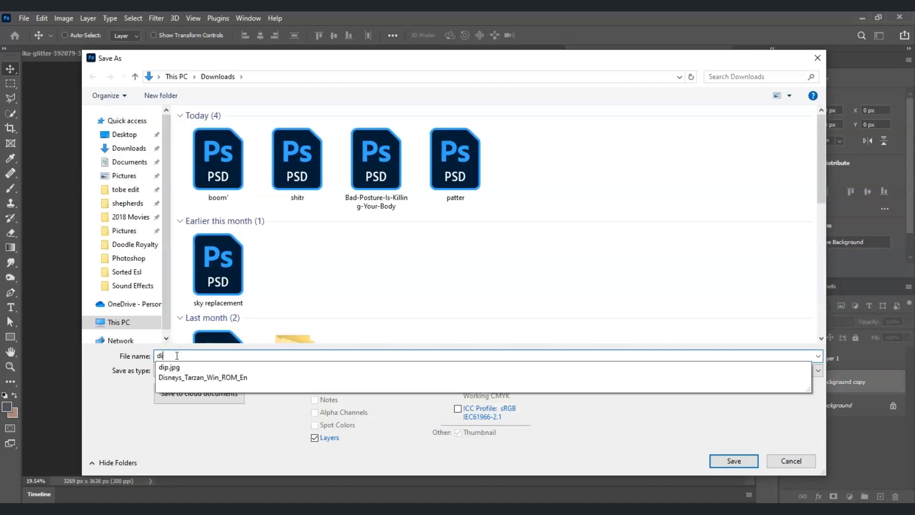
text(splacement map)
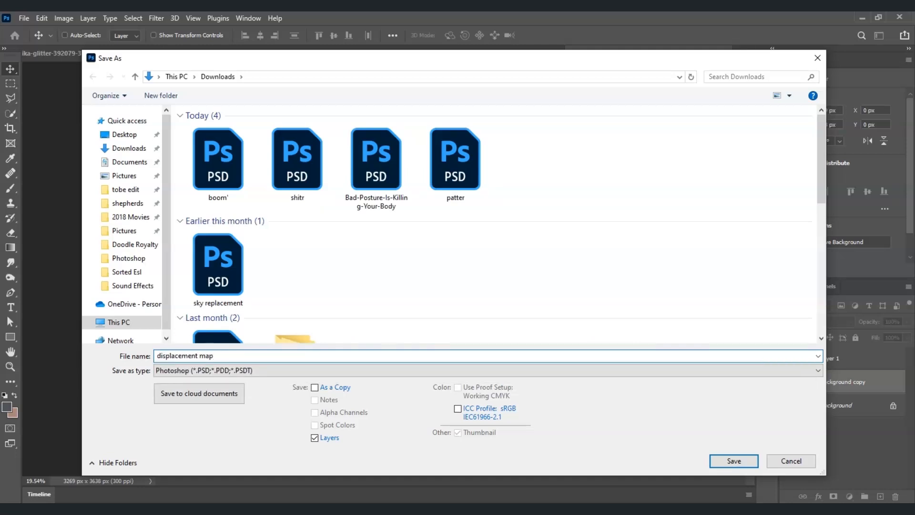
click(726, 462)
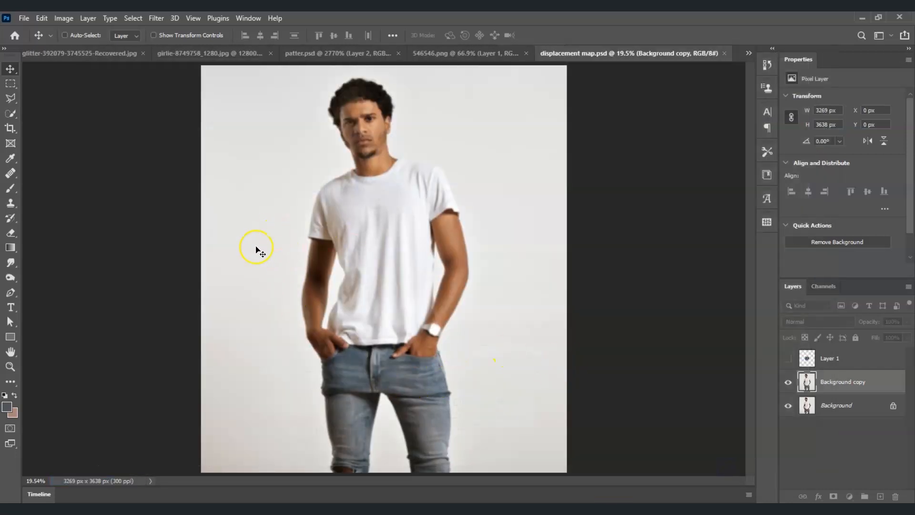
Step: Delete the Background copy layer, then make Layer 1 visible and selected
click(827, 392)
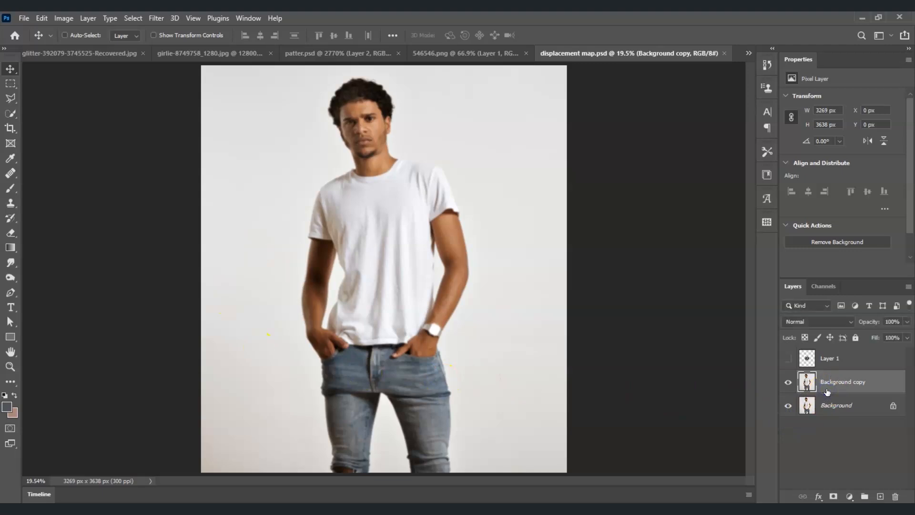
key(Delete)
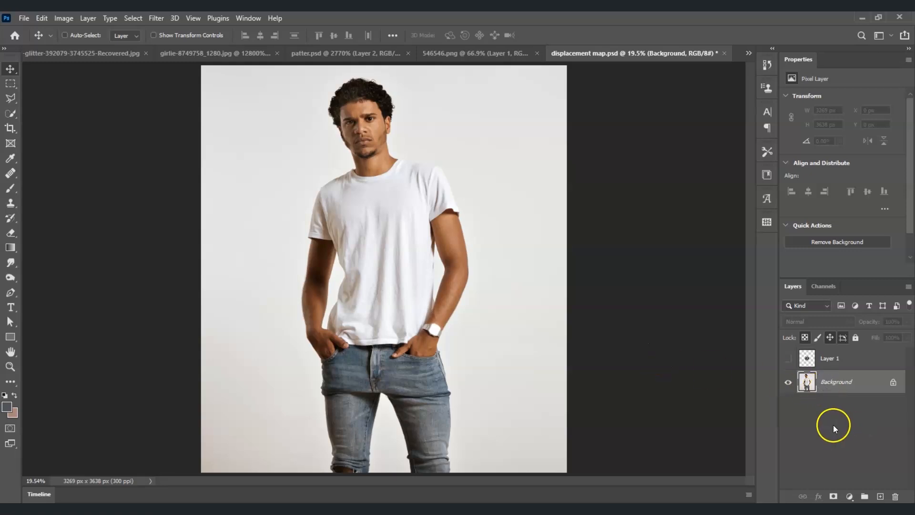
click(788, 359)
click(830, 358)
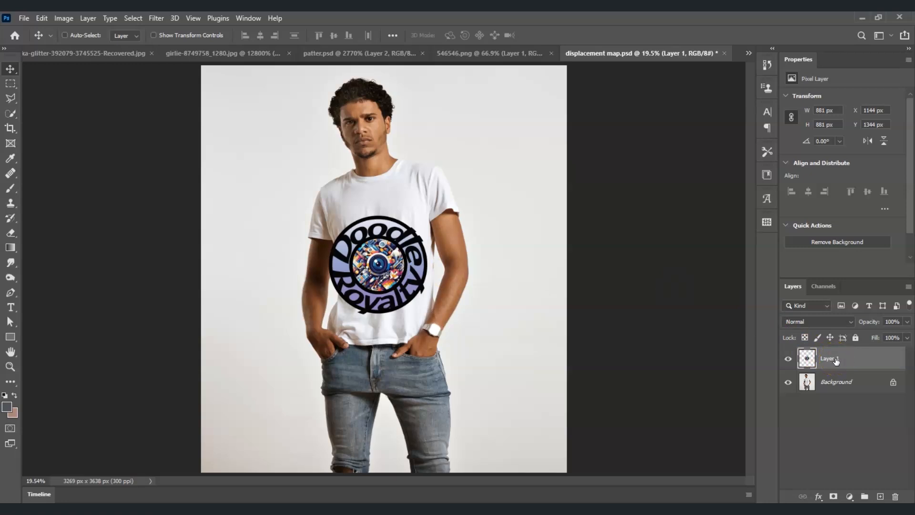
key(ctrl)
key(ctrl+t)
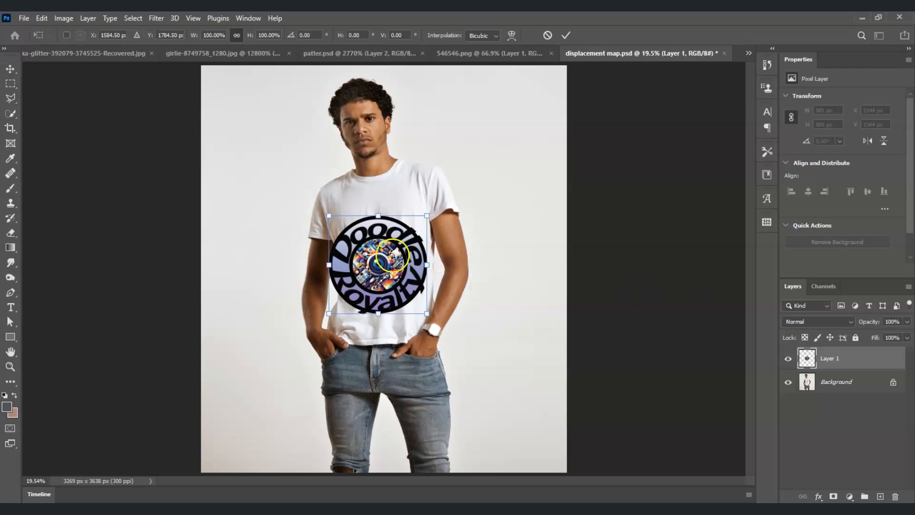
drag(329, 215, 364, 249)
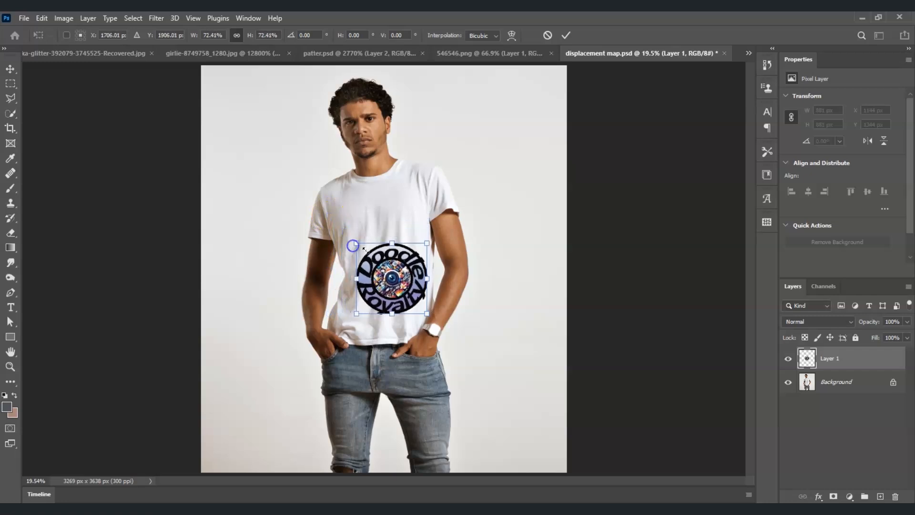
drag(409, 278, 394, 245)
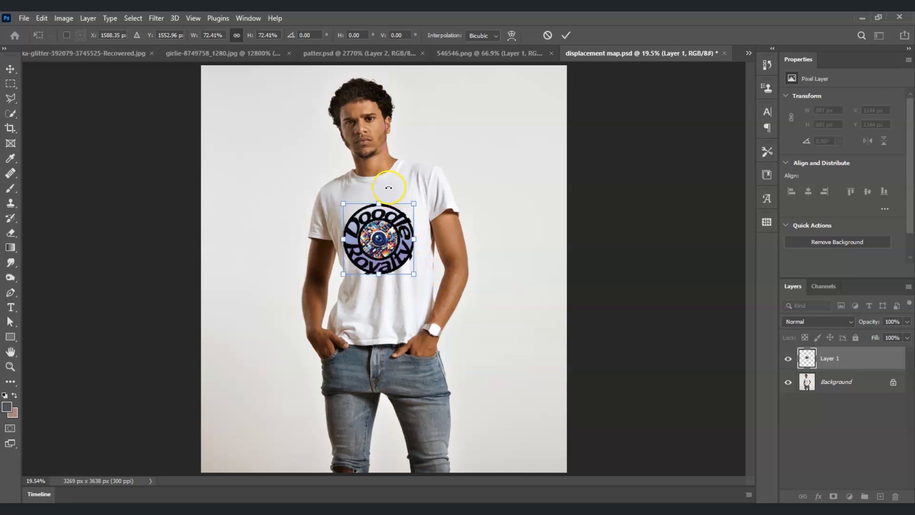
drag(388, 189, 384, 188)
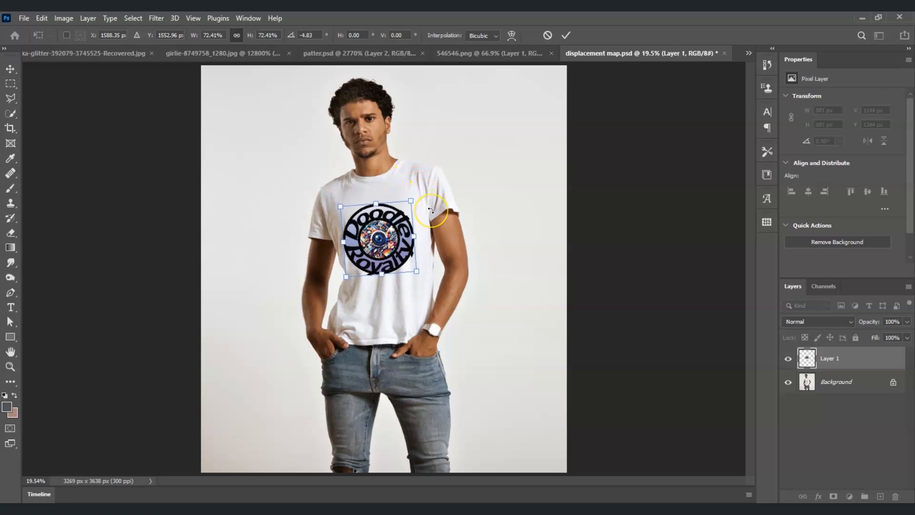
key(Return)
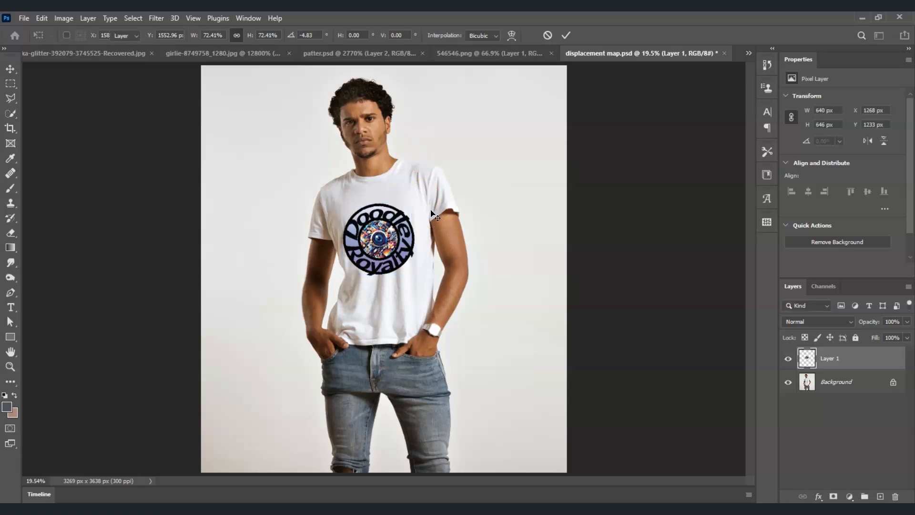
click(433, 232)
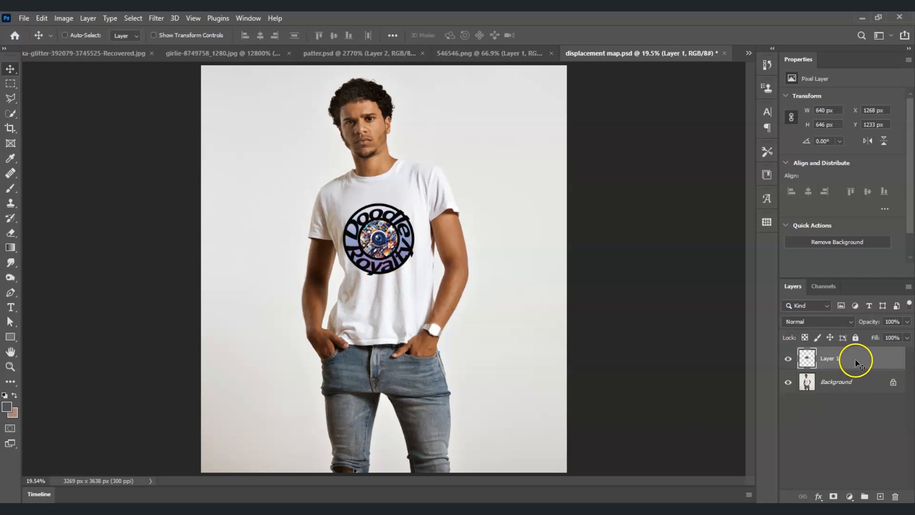
Step: Set Layer 1 to Multiply and apply Displace at scale 10/10 using displacement map.psd
click(850, 324)
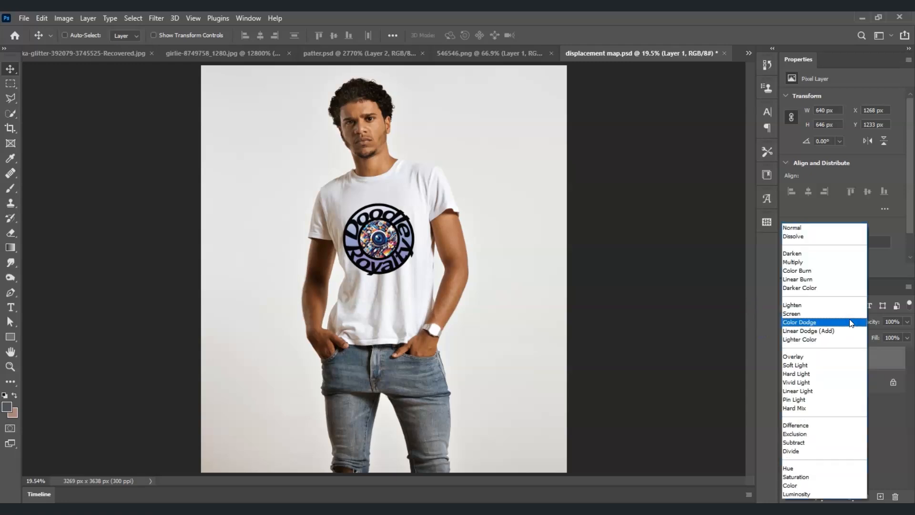
click(818, 263)
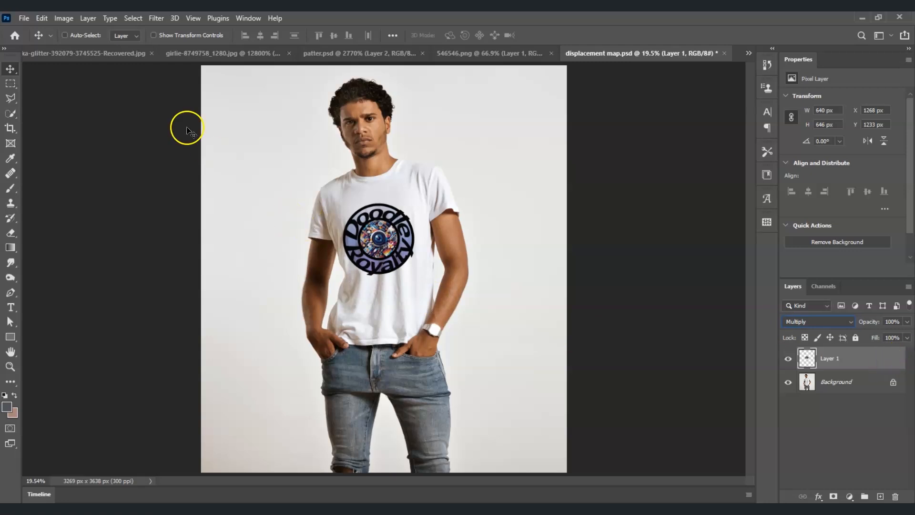
click(153, 19)
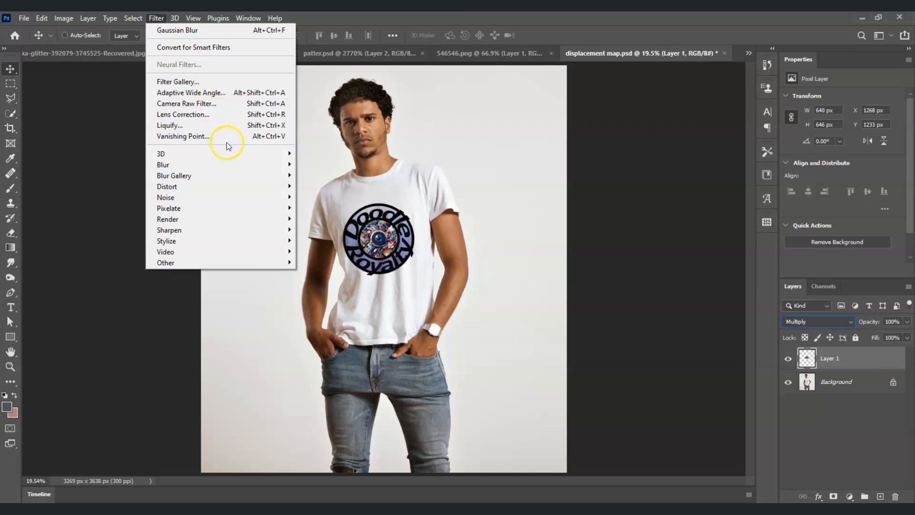
click(233, 187)
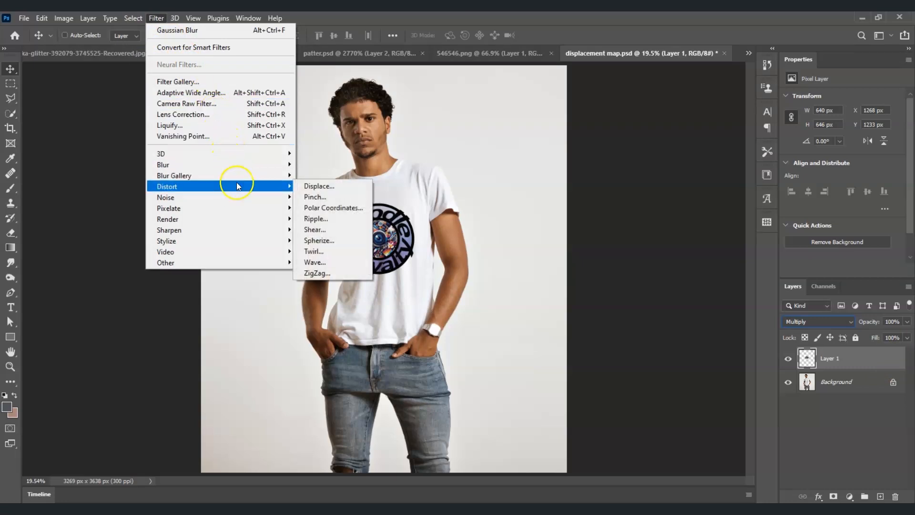
click(316, 186)
drag(201, 72, 244, 86)
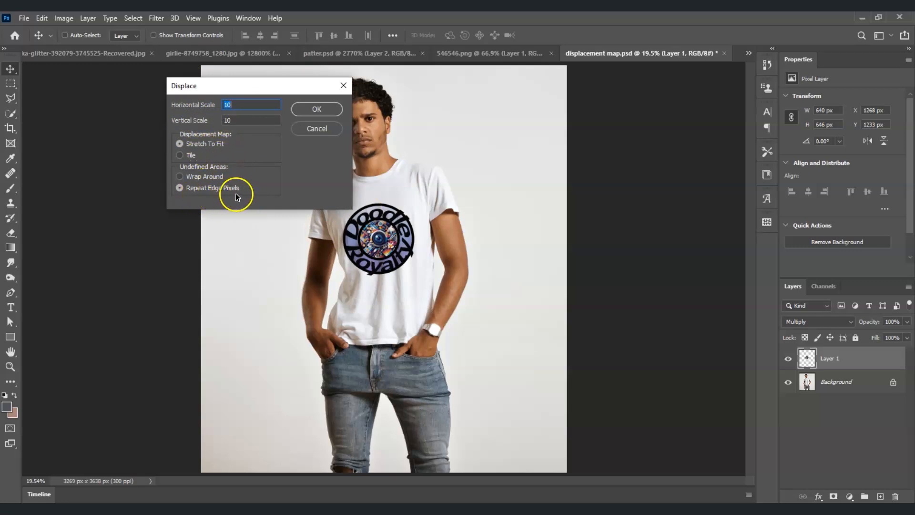
click(317, 110)
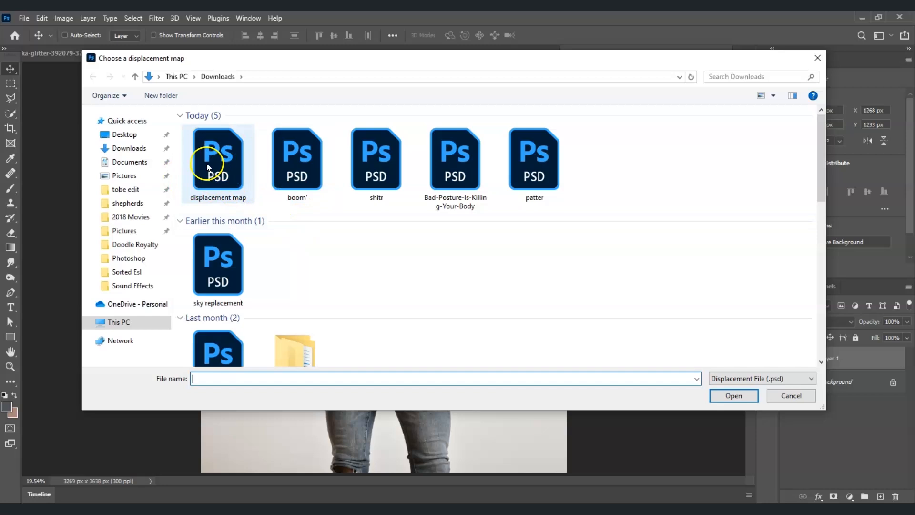
click(734, 396)
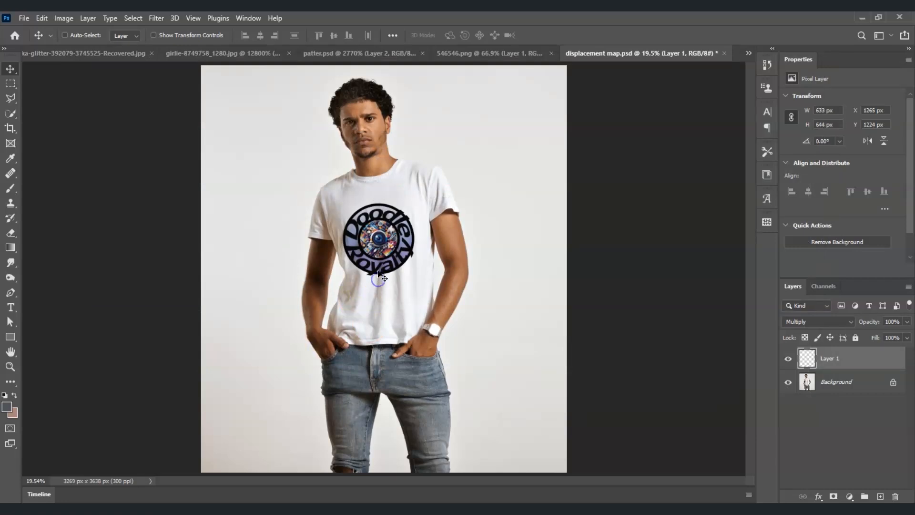
Step: Zoom in on the shirt logo and set Layer 1's opacity to 80%
click(10, 367)
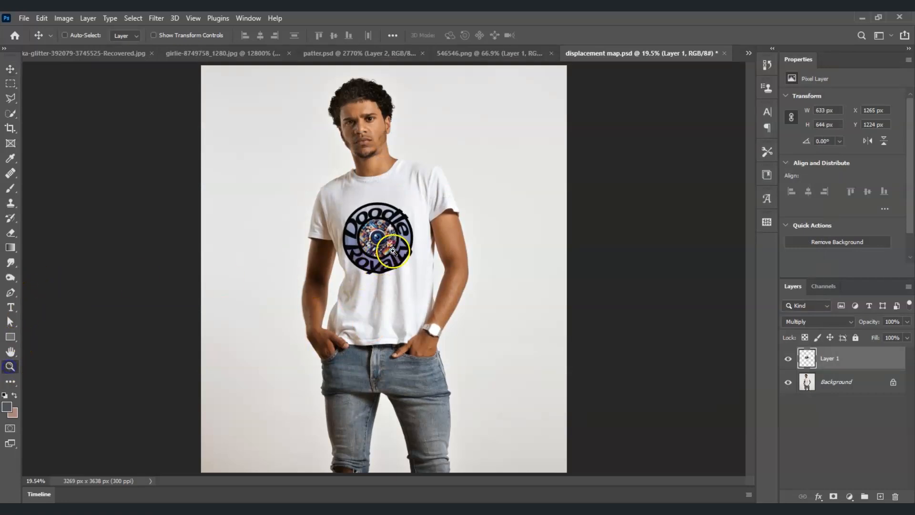
click(393, 250)
click(394, 250)
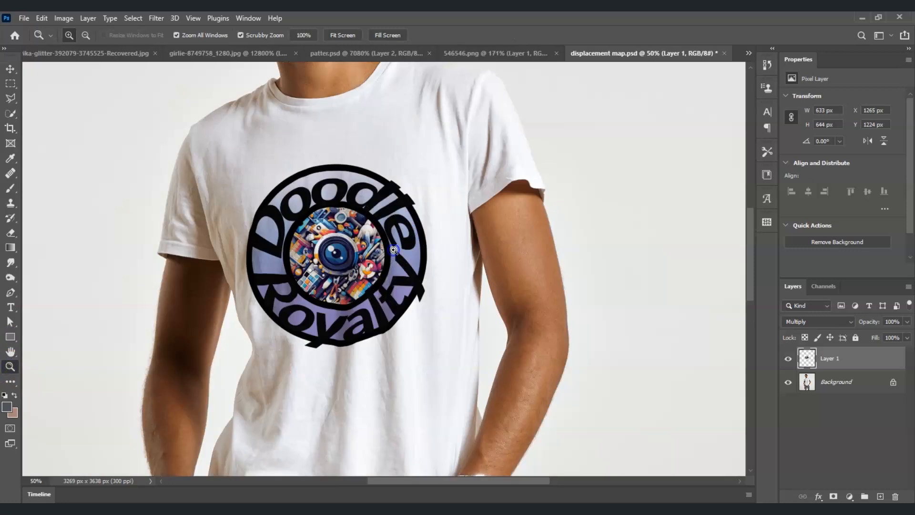
click(419, 255)
click(450, 262)
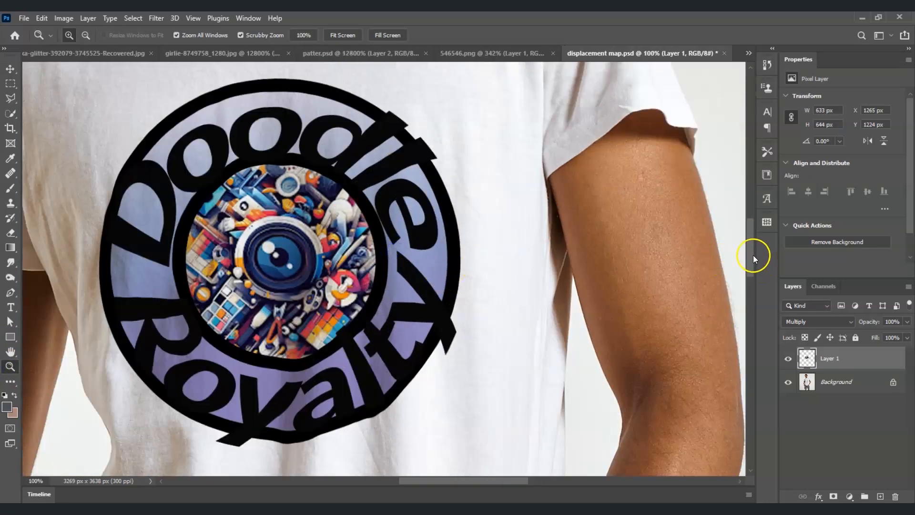
scroll(746, 262, down, 3)
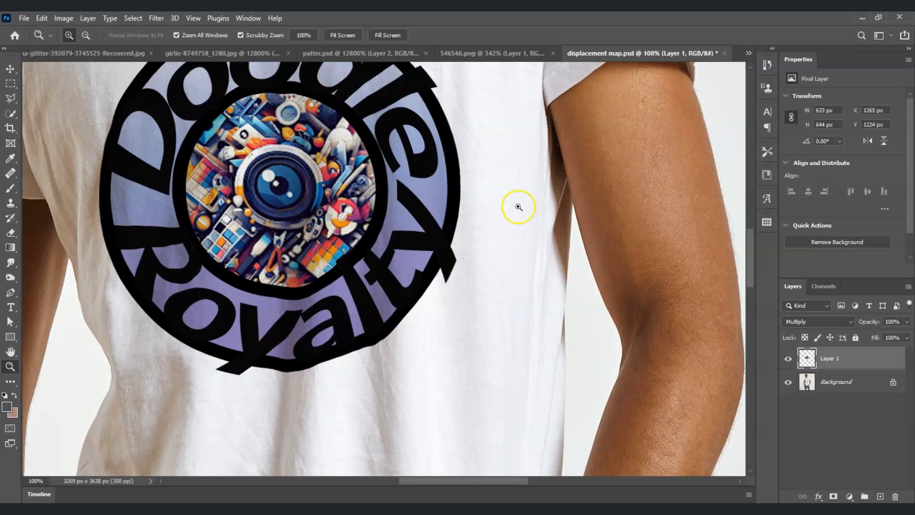
drag(747, 282, 747, 277)
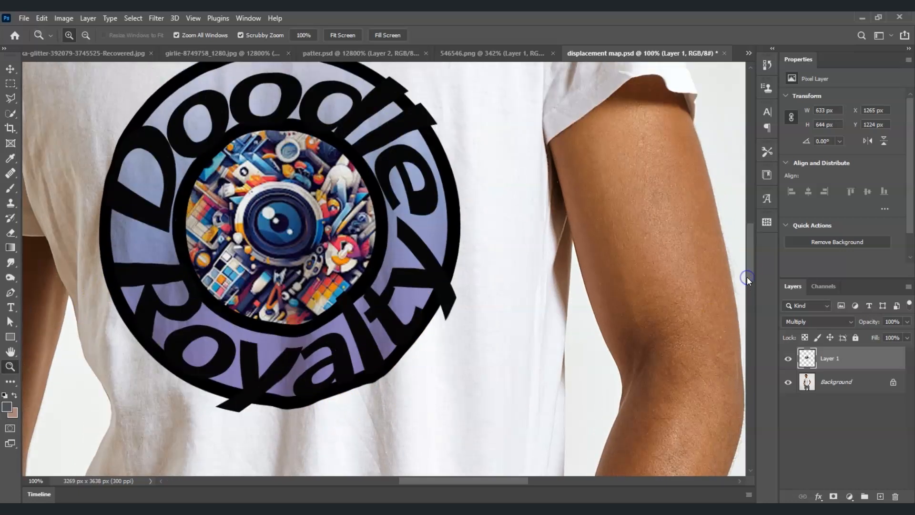
click(896, 322)
text(80)
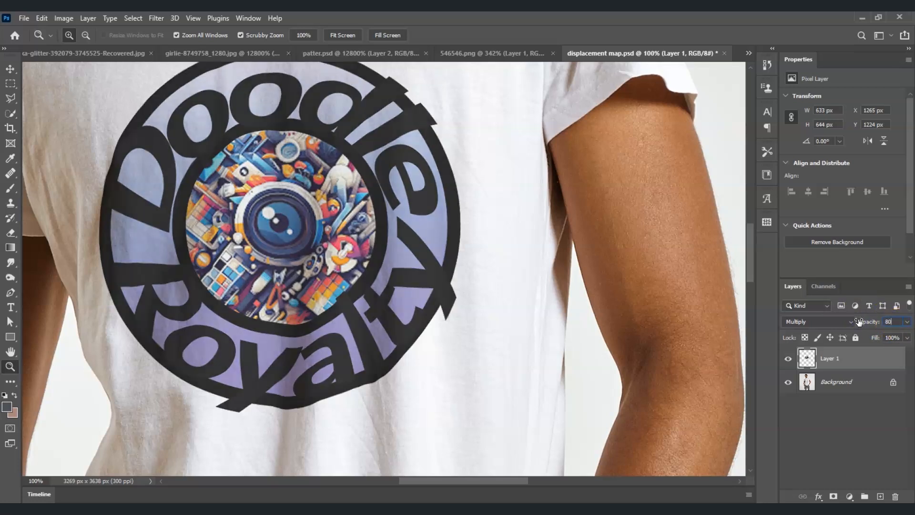
click(859, 407)
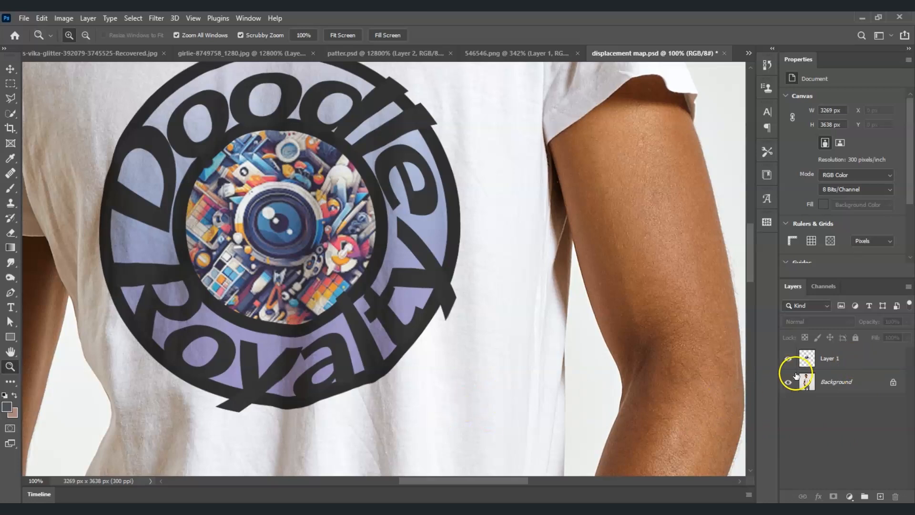
click(838, 362)
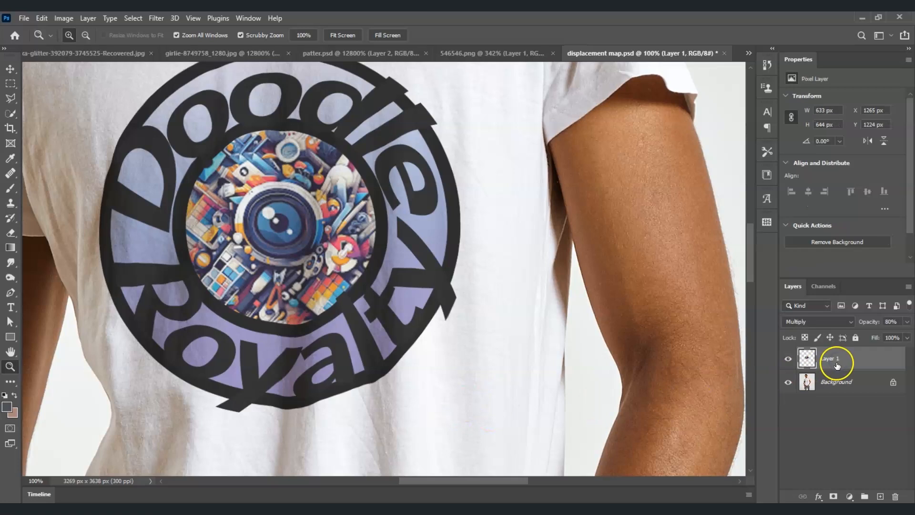
Step: In Layer 1's Blending Options, split the Underlying Layer black slider to 0/110
right_click(838, 364)
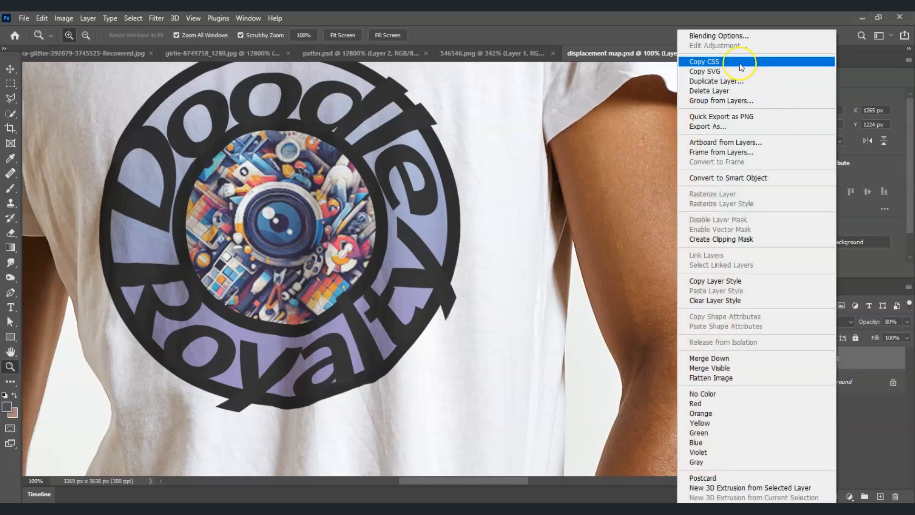
click(734, 37)
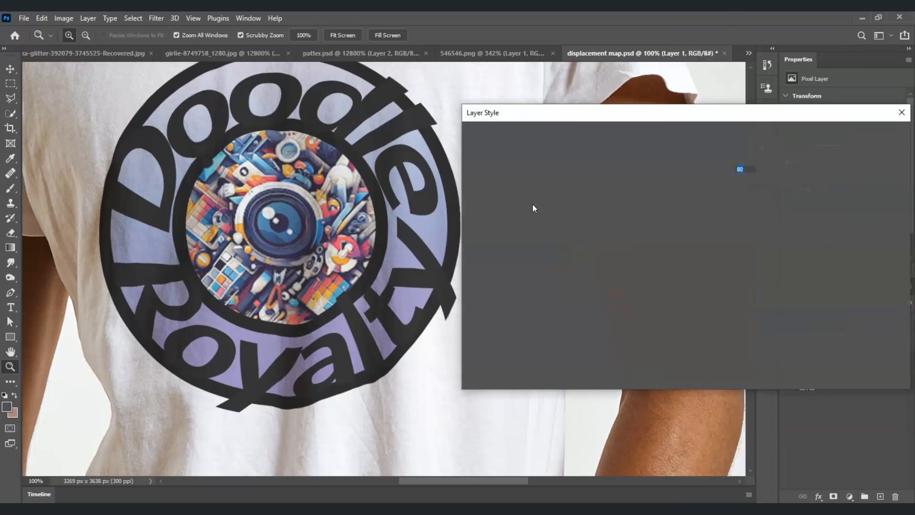
drag(590, 119, 569, 109)
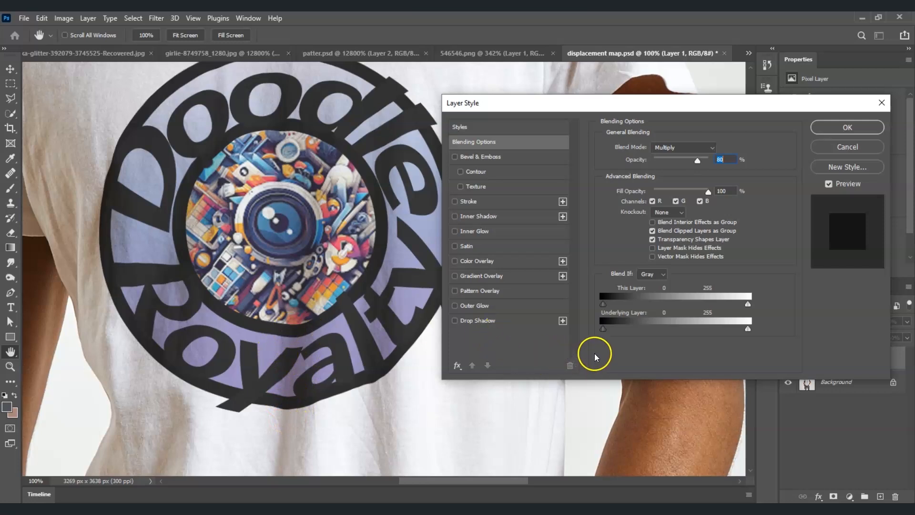
click(603, 331)
mouse_move(609, 332)
mouse_down()
mouse_move(709, 332)
mouse_move(607, 332)
mouse_up()
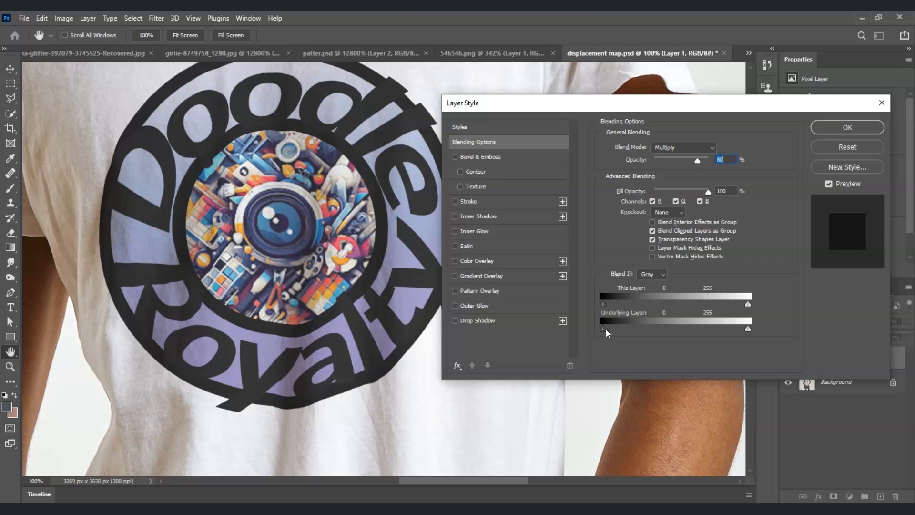
drag(613, 333, 670, 338)
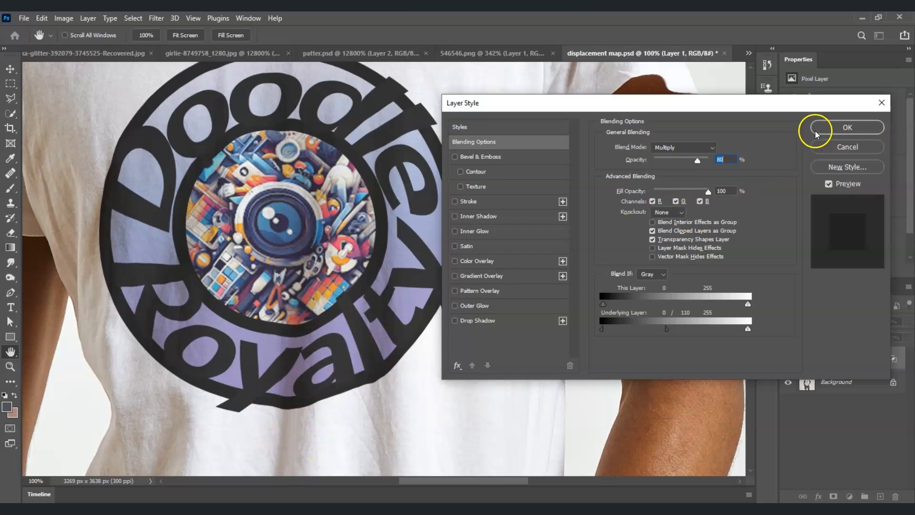
key(z)
click(837, 127)
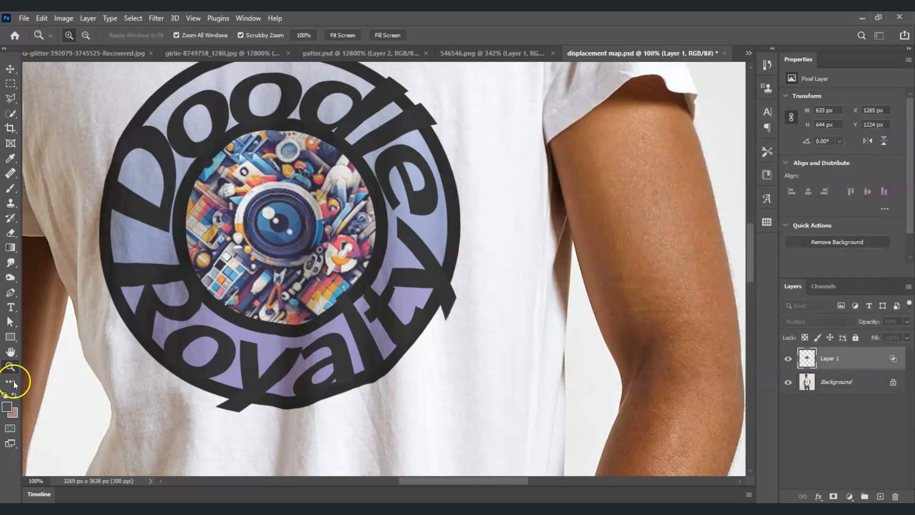
Step: Fit the whole photo on screen and toggle Layer 1 off and on to compare
click(338, 36)
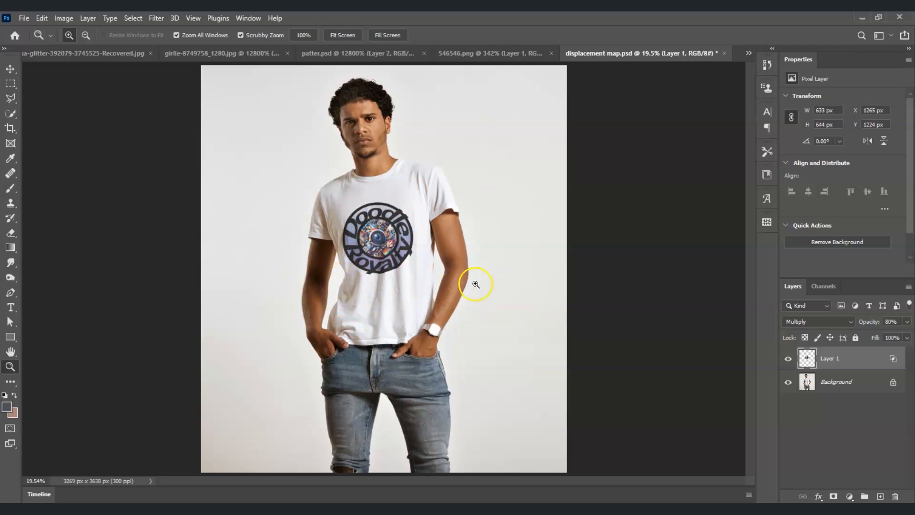
click(788, 360)
click(790, 364)
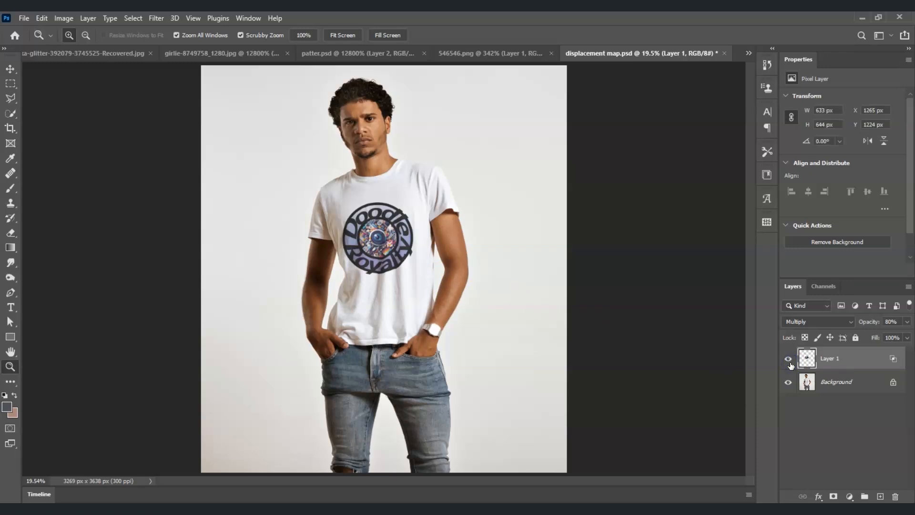